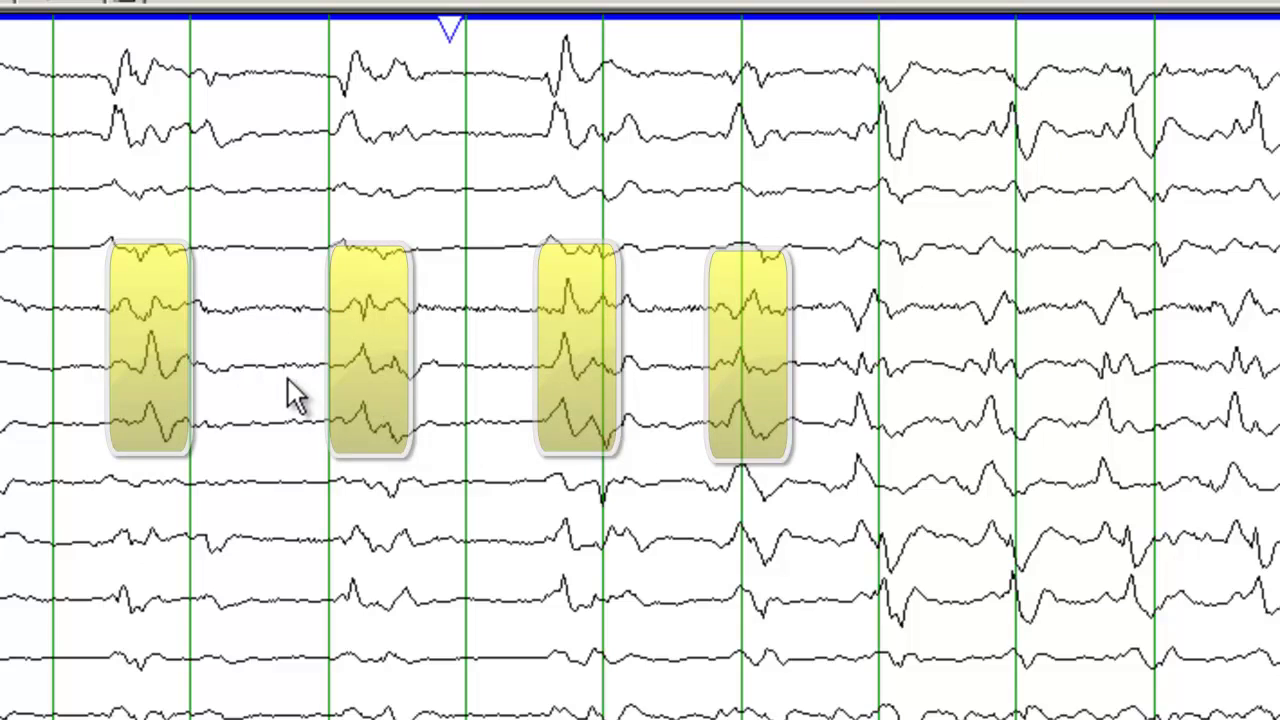
- Move the time marker to the first sharp discharge and examine the repeating waveforms over the following EEG pages
left_click(449, 22)
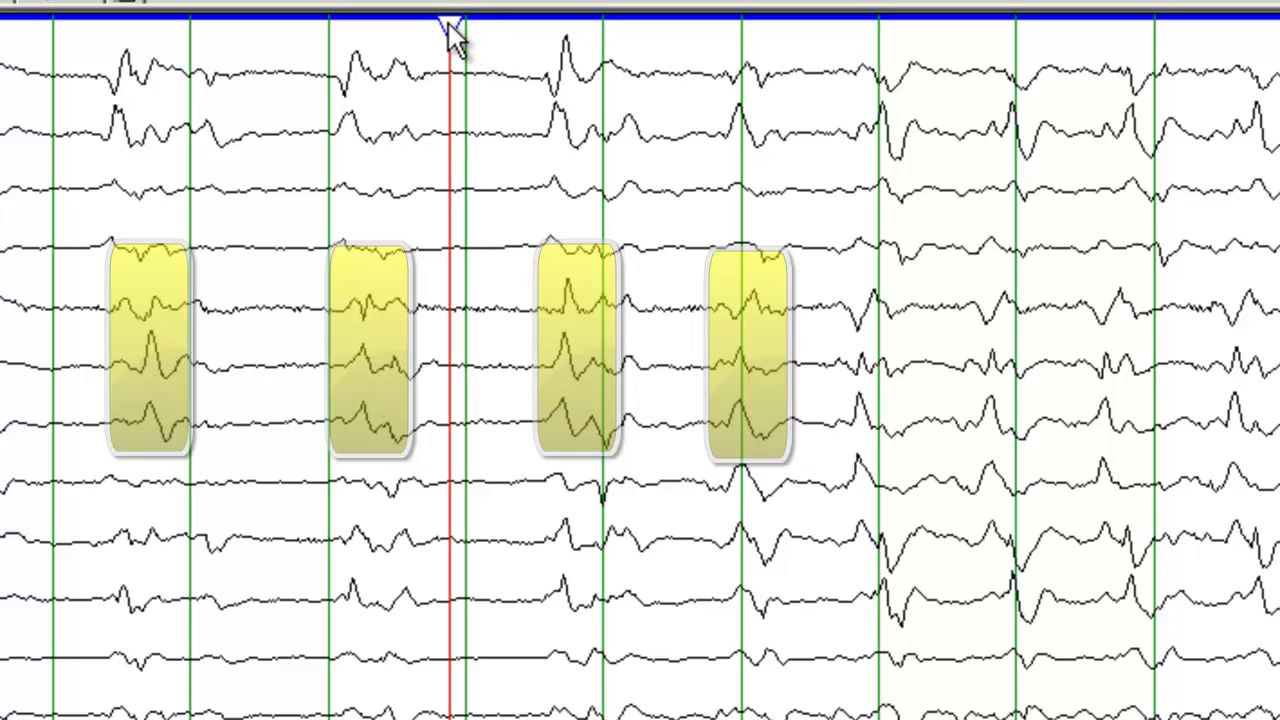
left_click_drag(440, 24, 115, 26)
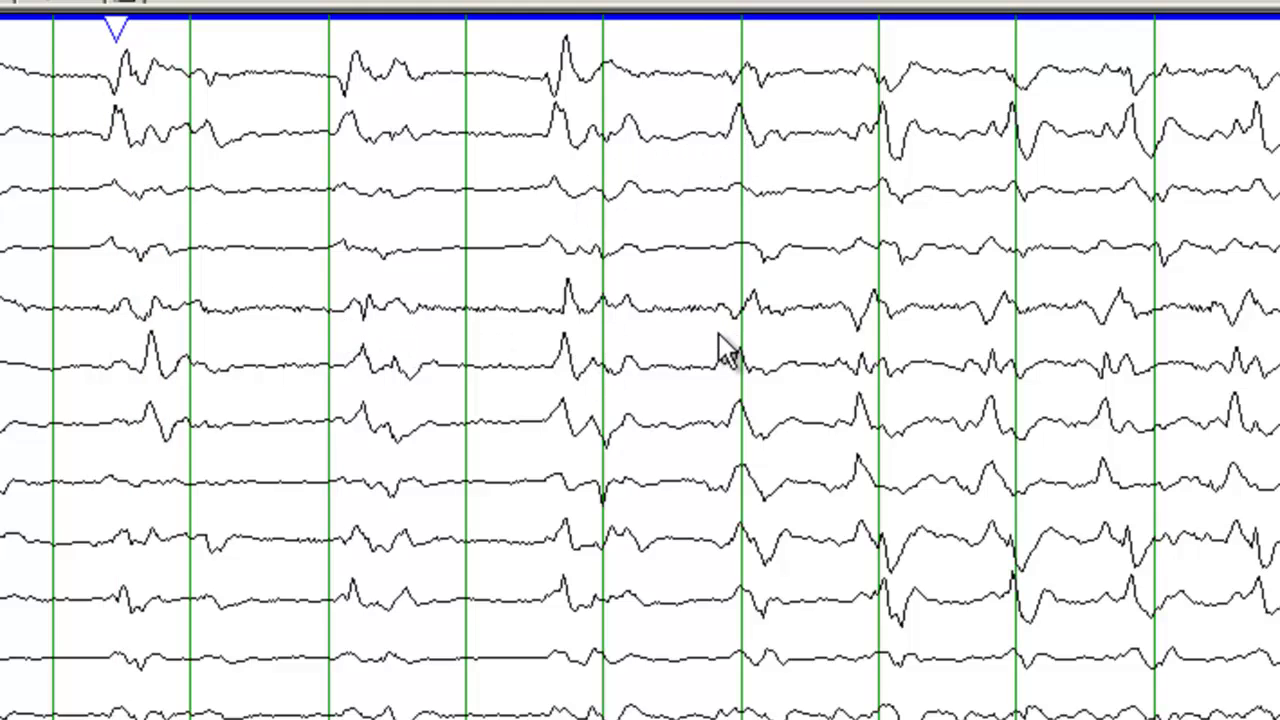
left_click(697, 348)
left_click(603, 345)
left_click_drag(797, 314, 486, 314)
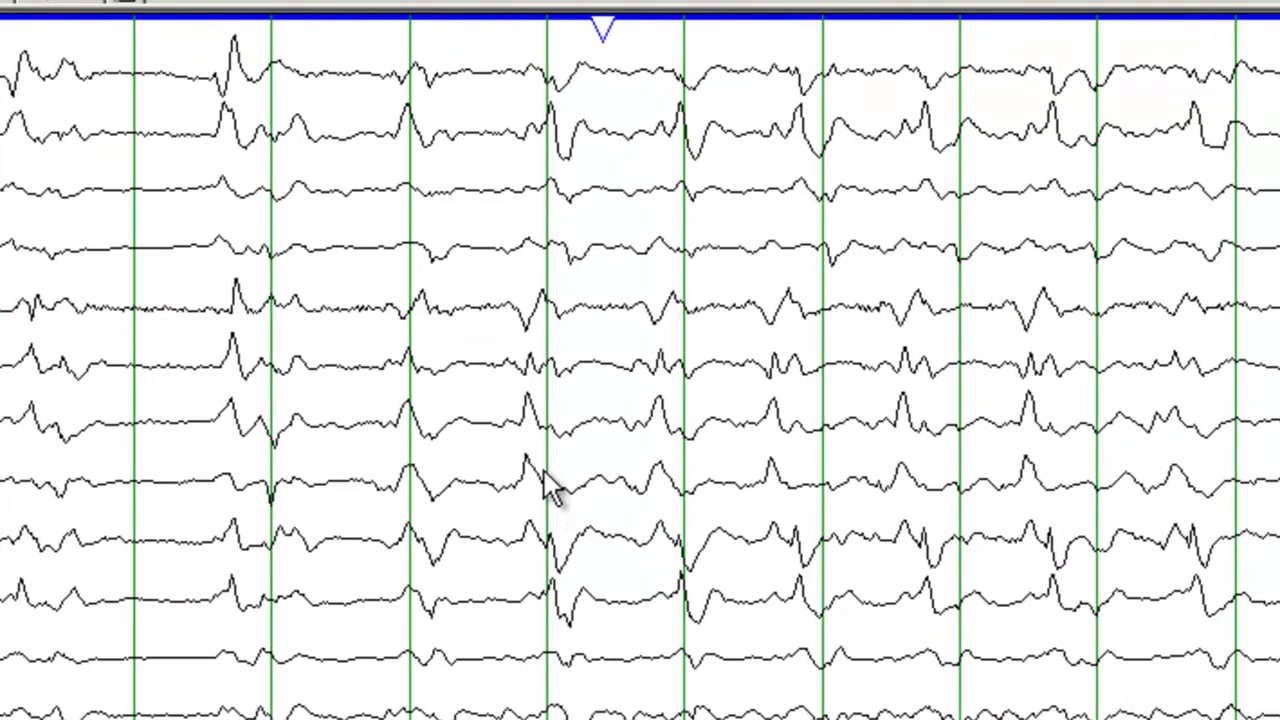
key("Page_Down")
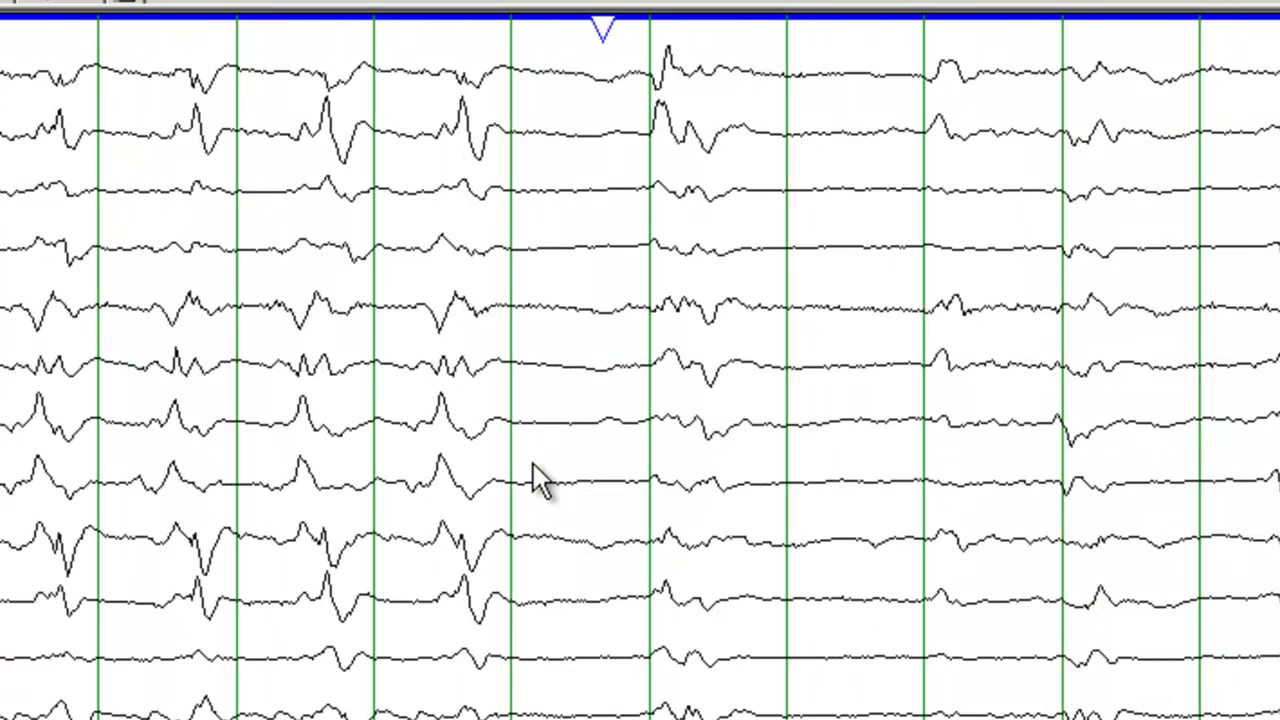
key("Page_Down")
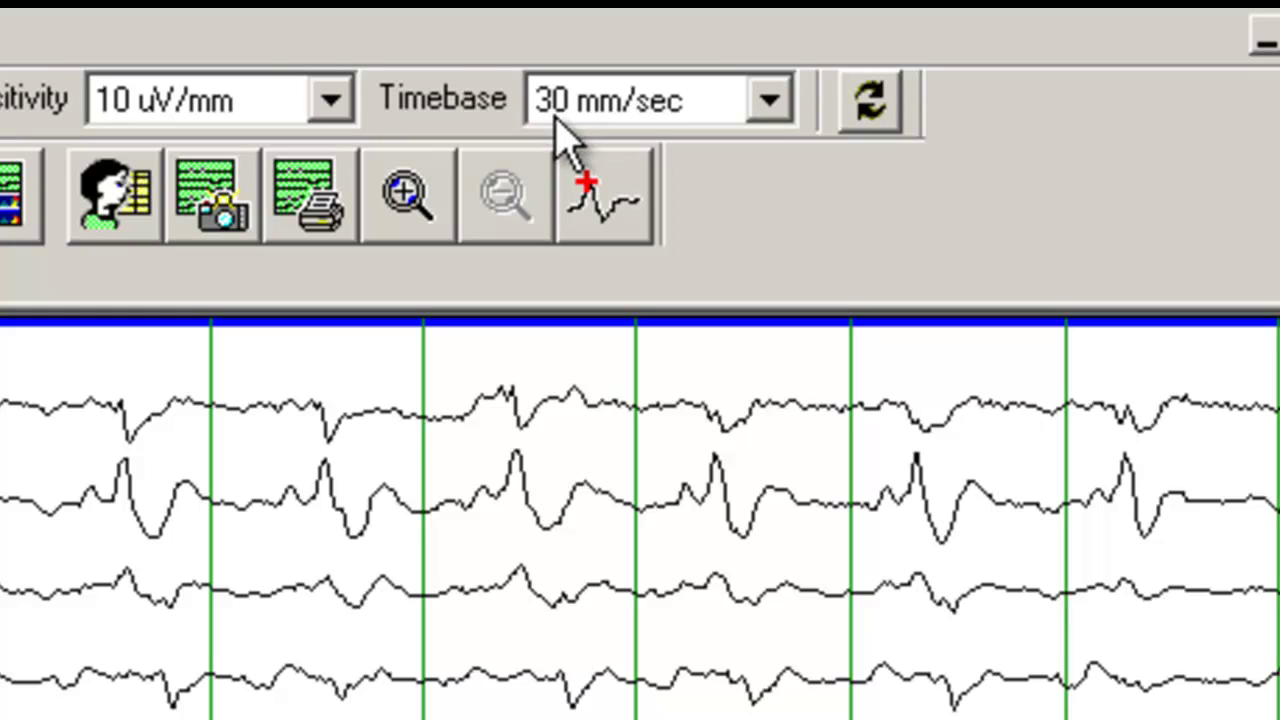
- View the discharge pattern at a compressed timebase of 10 mm/sec, and restore the timebase to 30 mm/sec
left_click(787, 104)
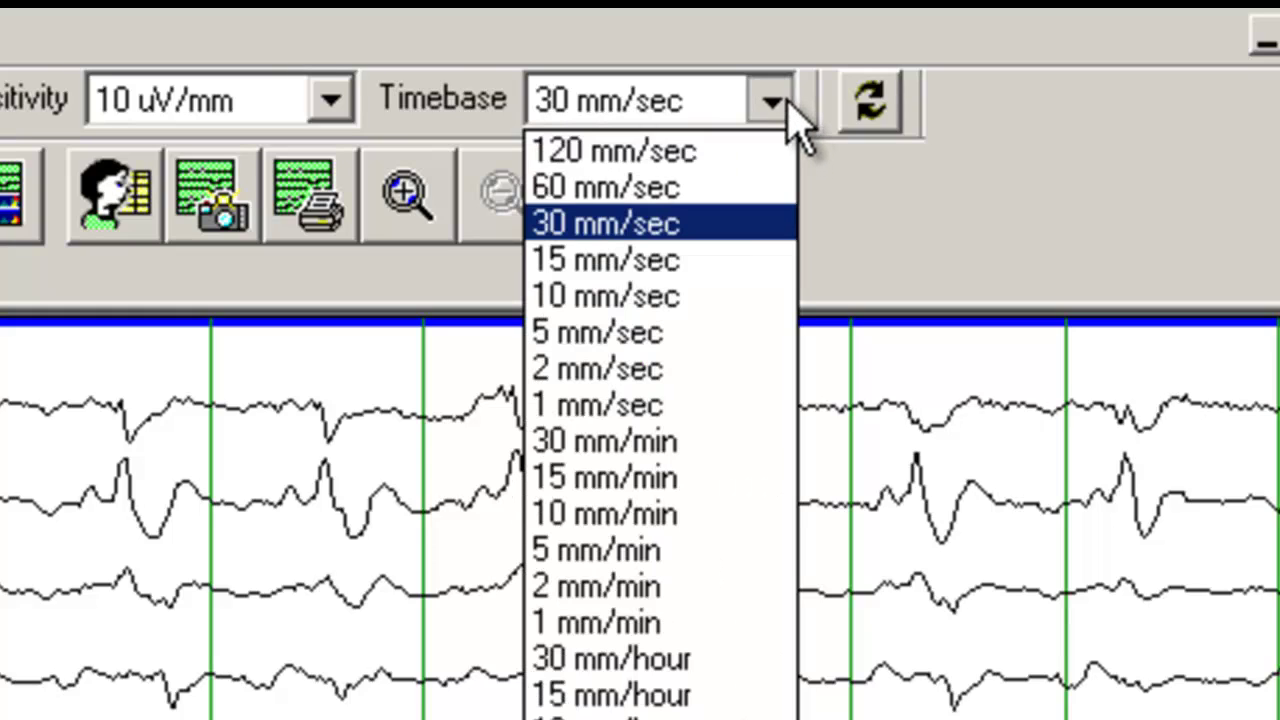
left_click(589, 299)
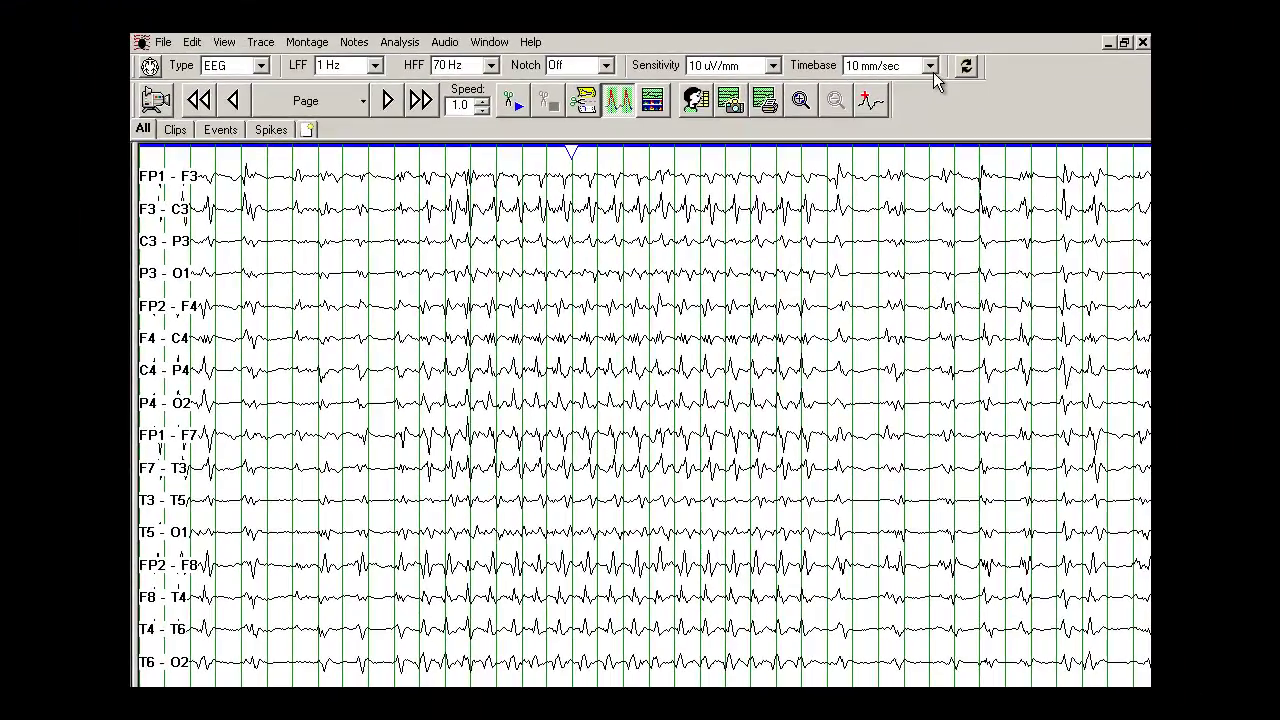
left_click(930, 66)
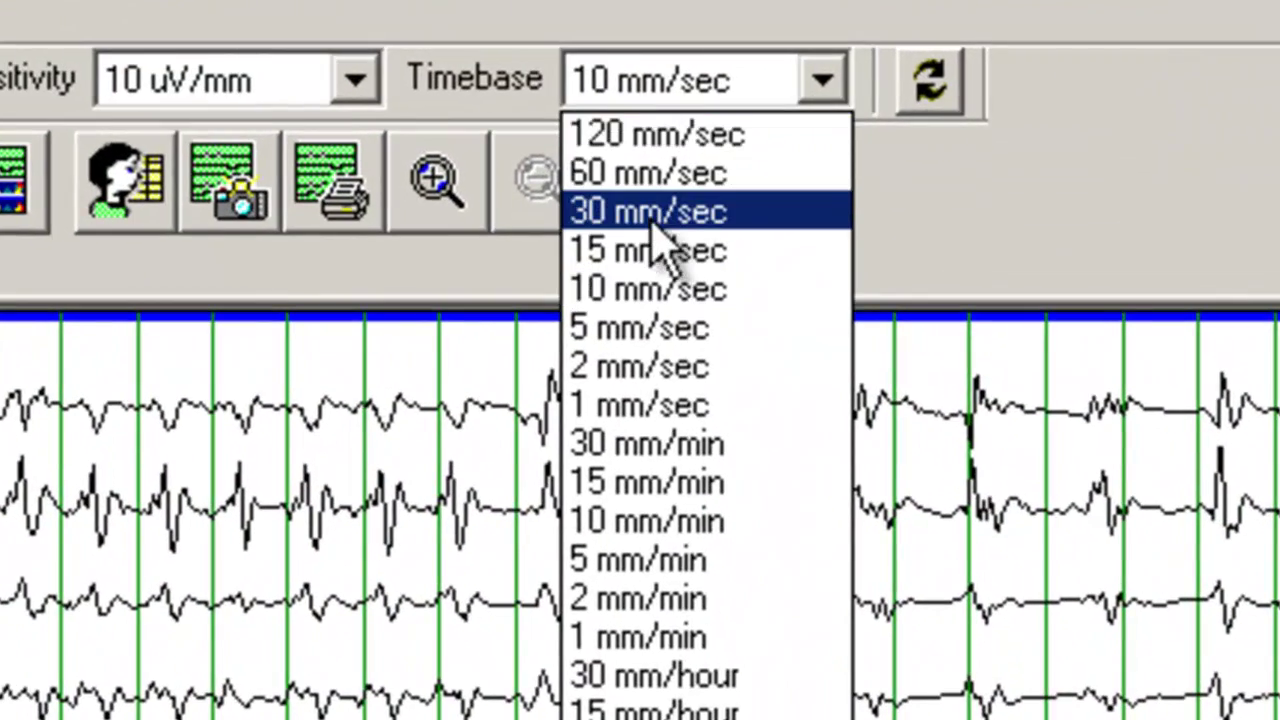
left_click(653, 218)
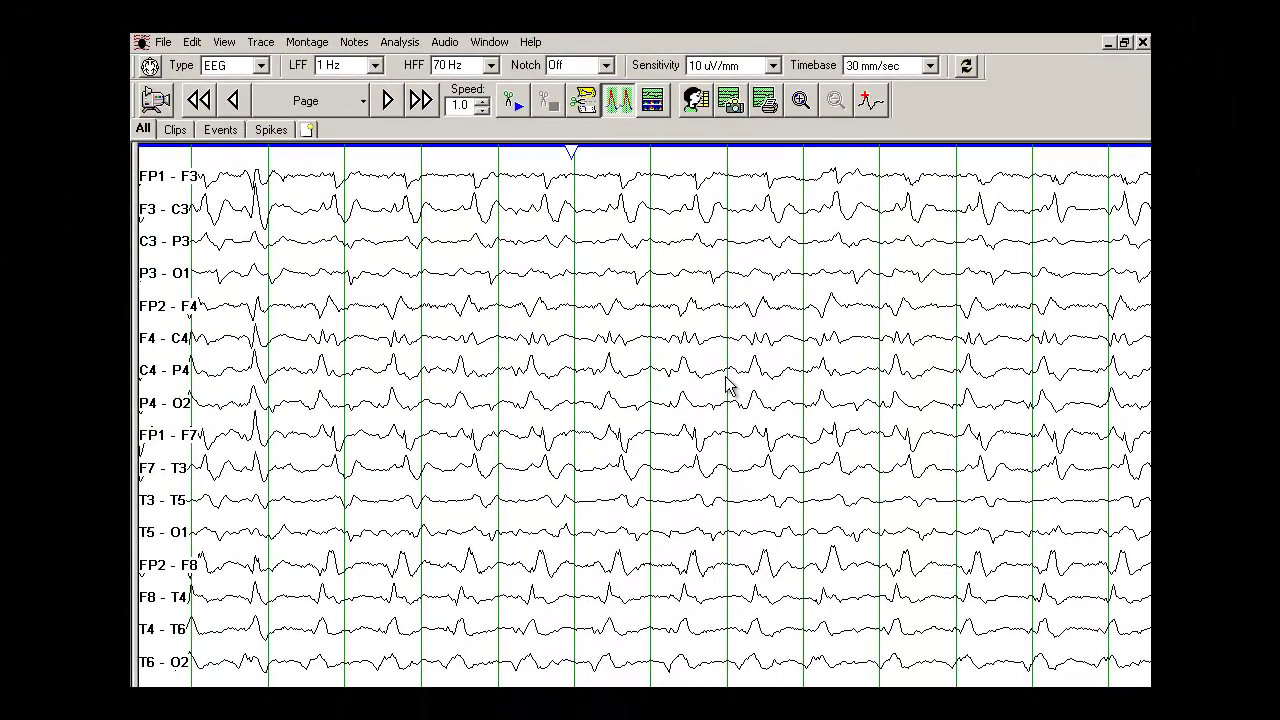
- Page forward through the recording and examine how the discharge runs and the quiet intervals between them evolve across the bipolar channels
key("Page_Down")
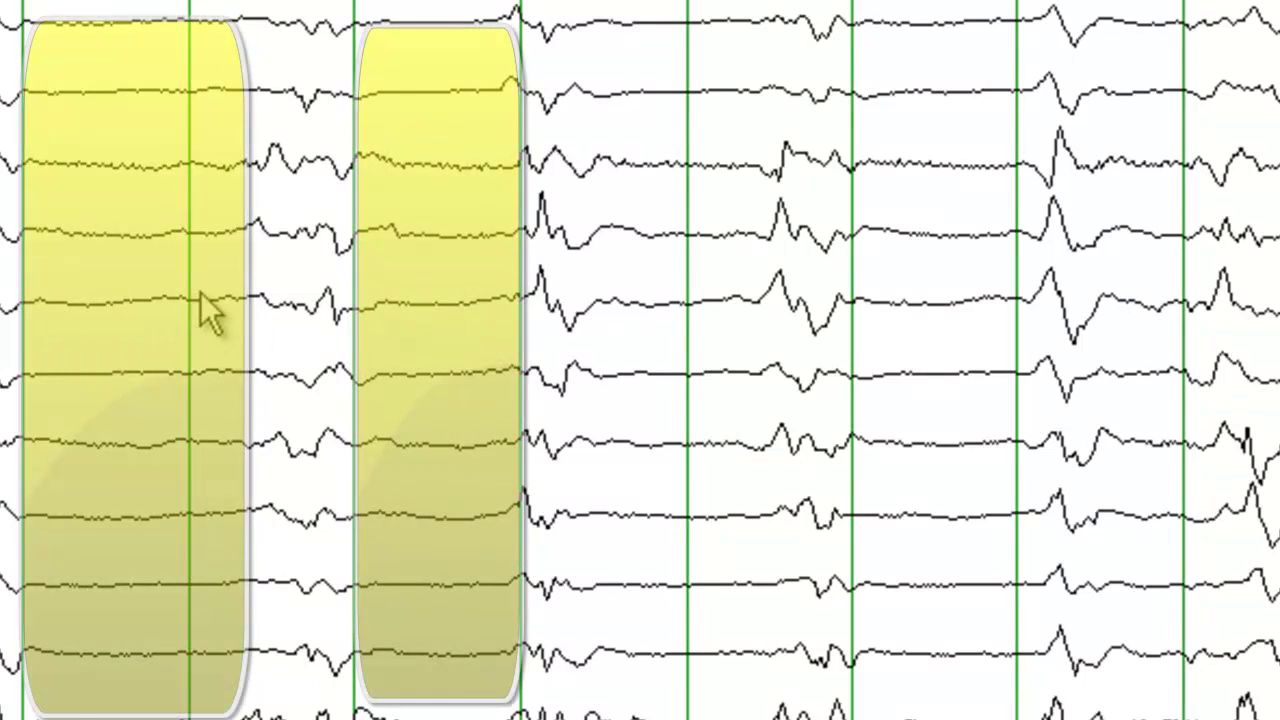
key("Page_Down")
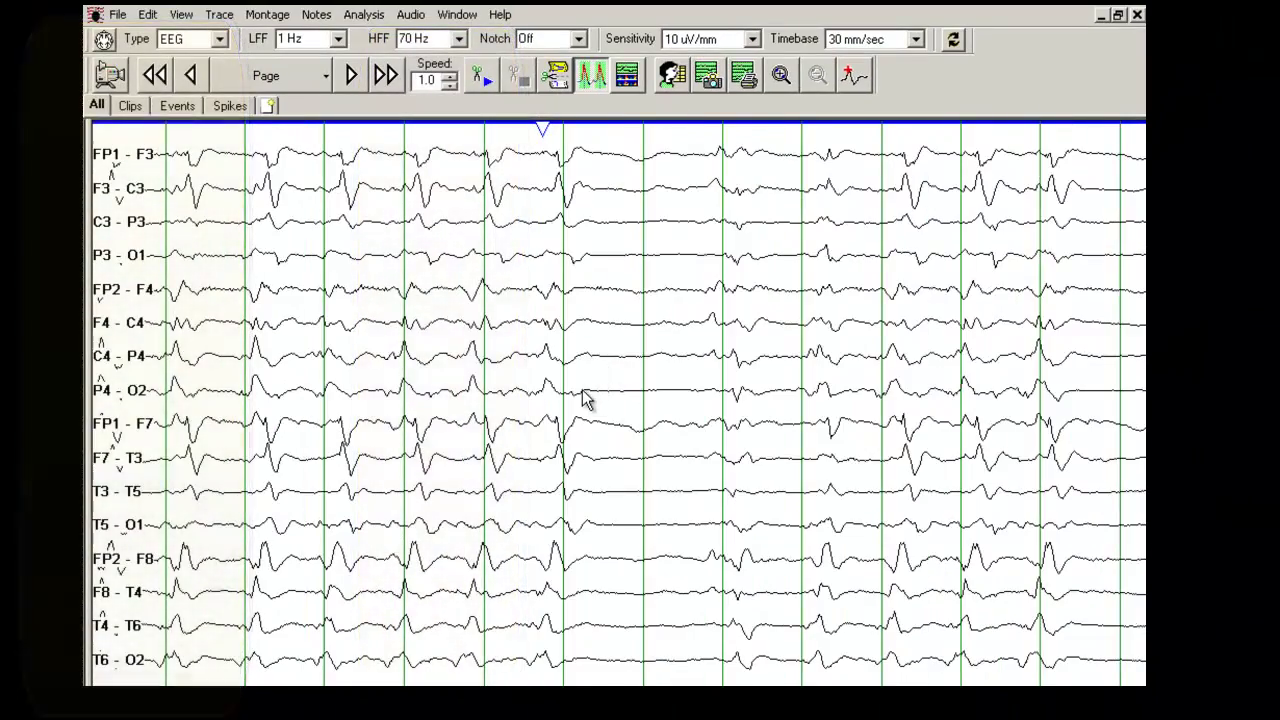
left_click_drag(666, 428, 388, 428)
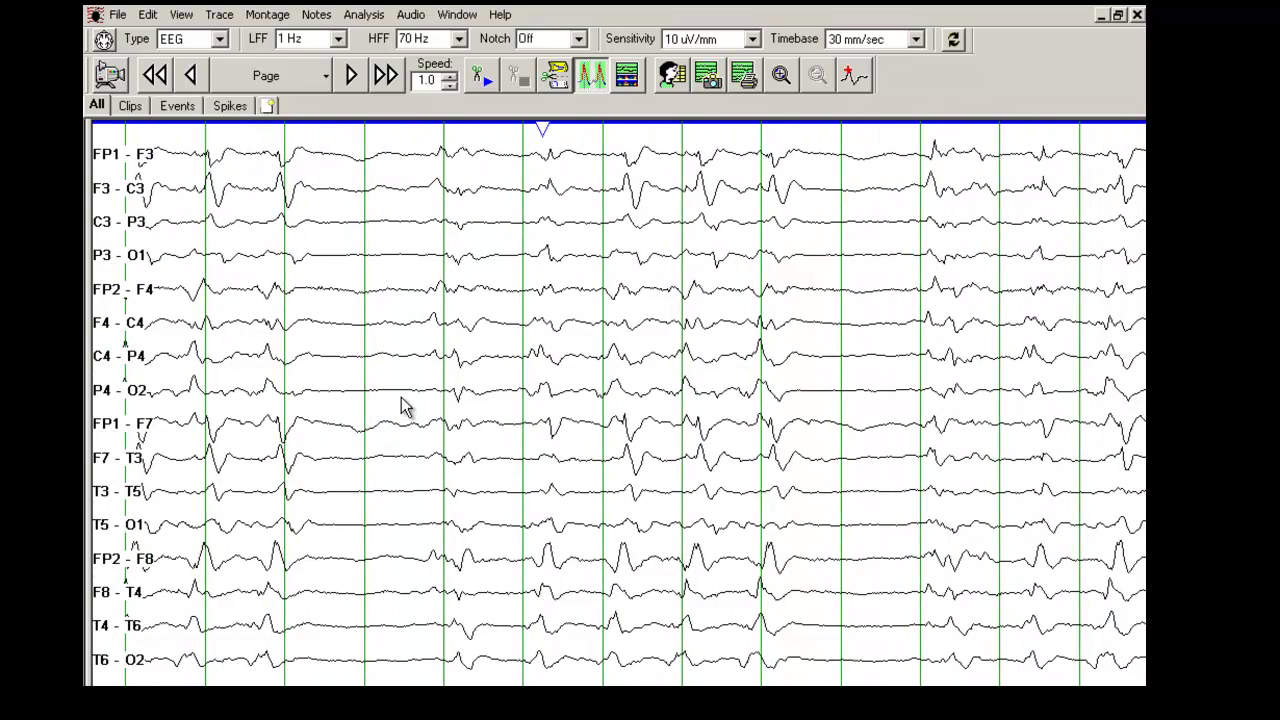
key("Page_Down")
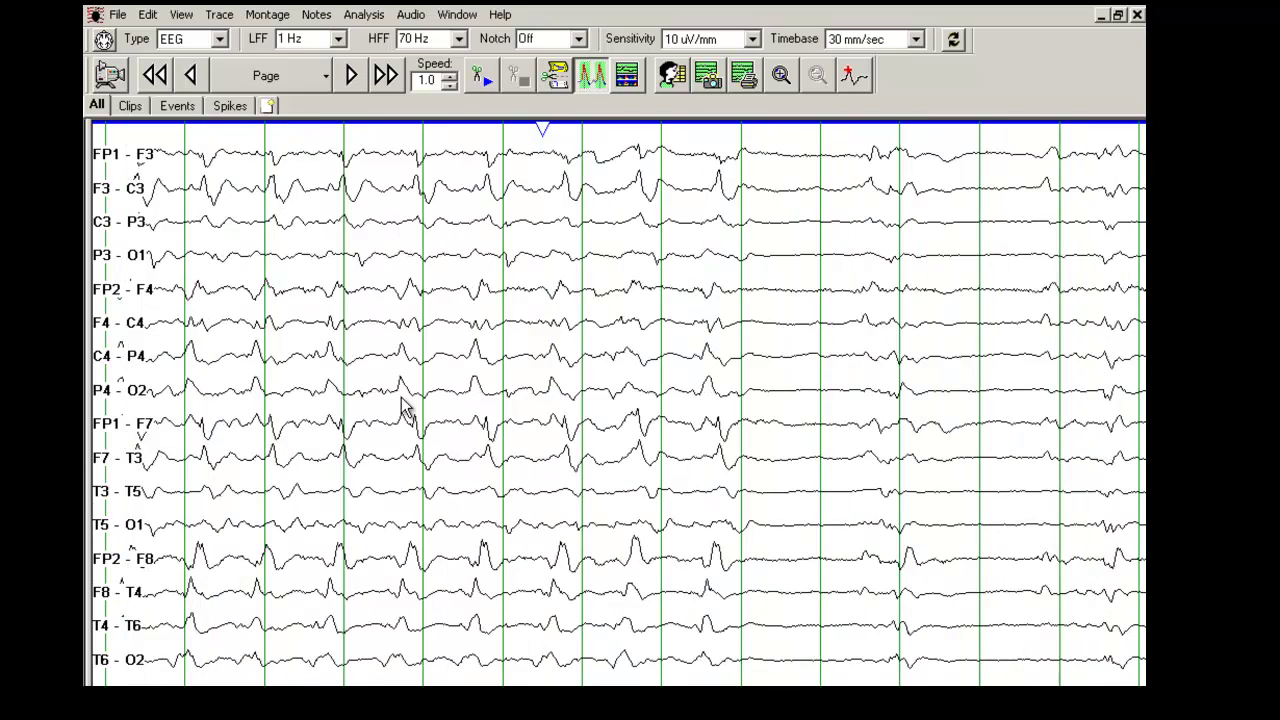
key("Page_Down")
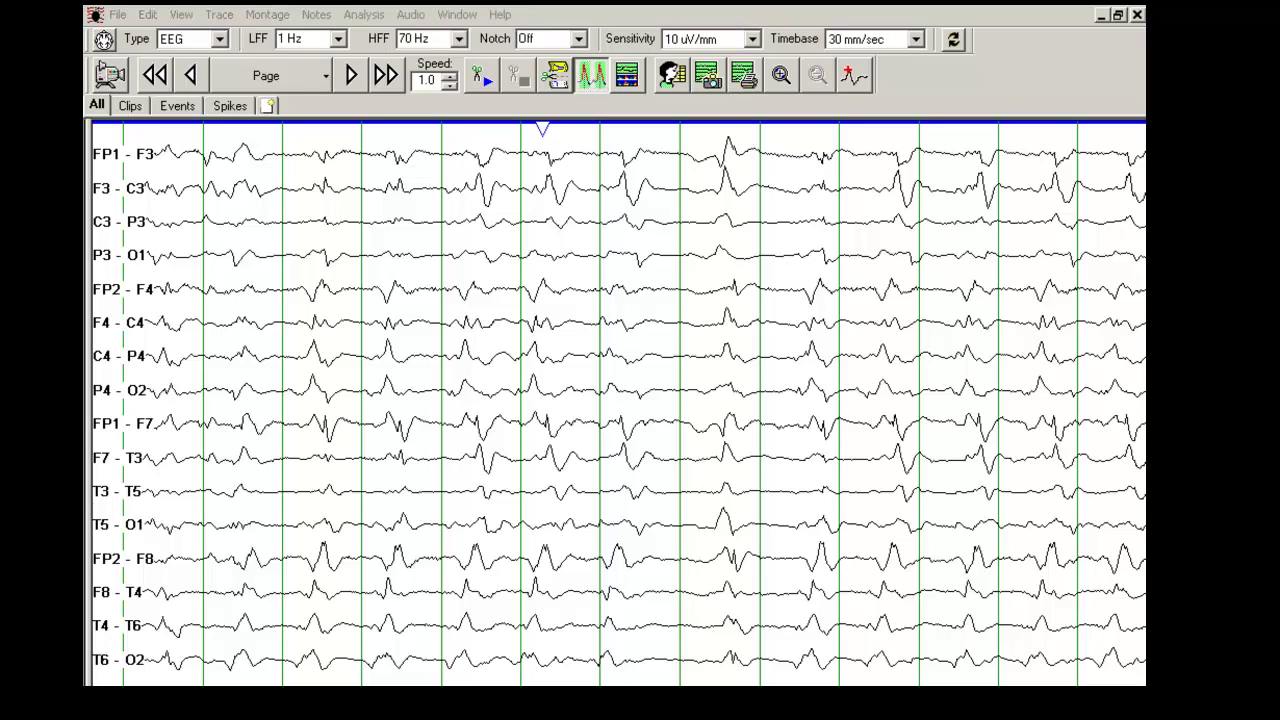
left_click(605, 529)
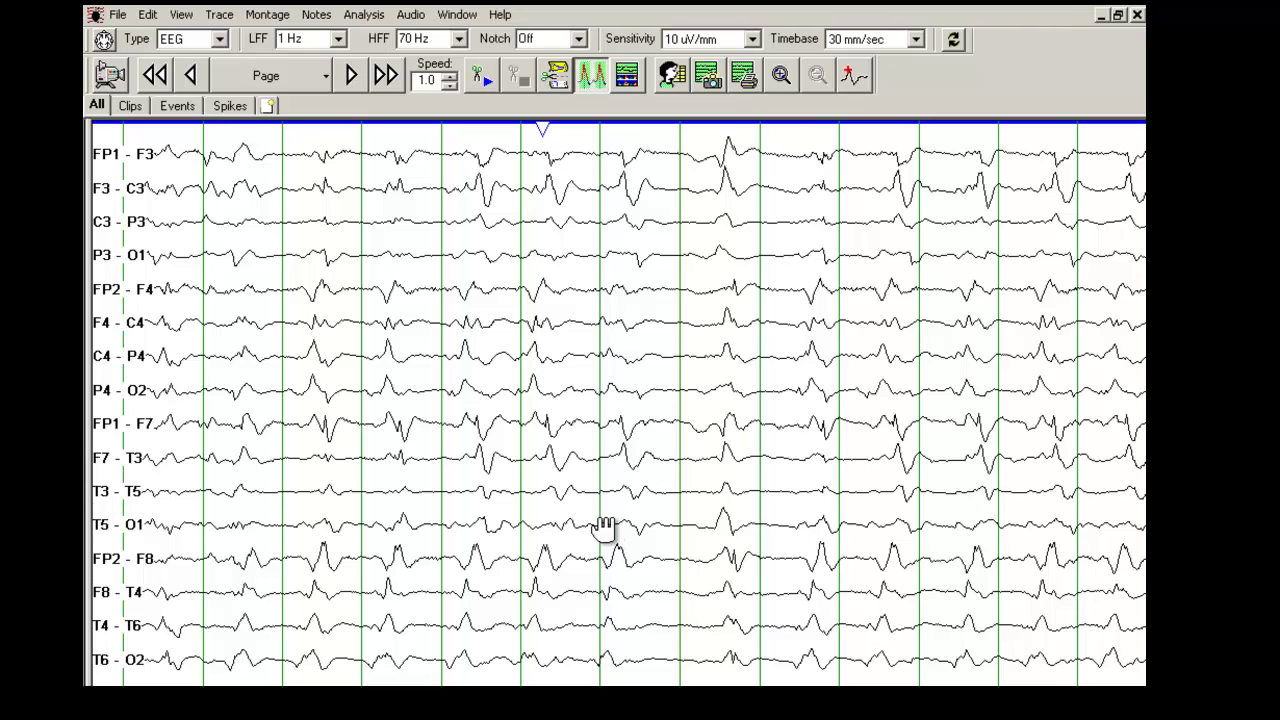
key("Page_Down")
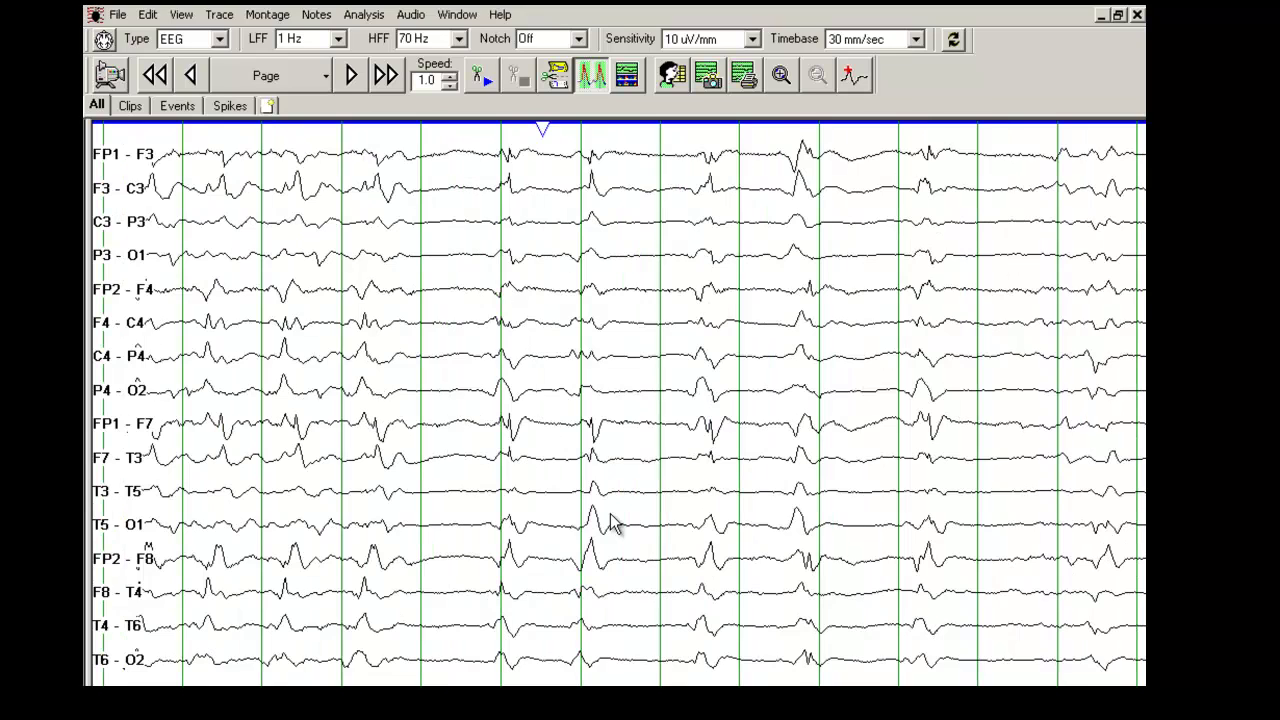
key("Page_Down")
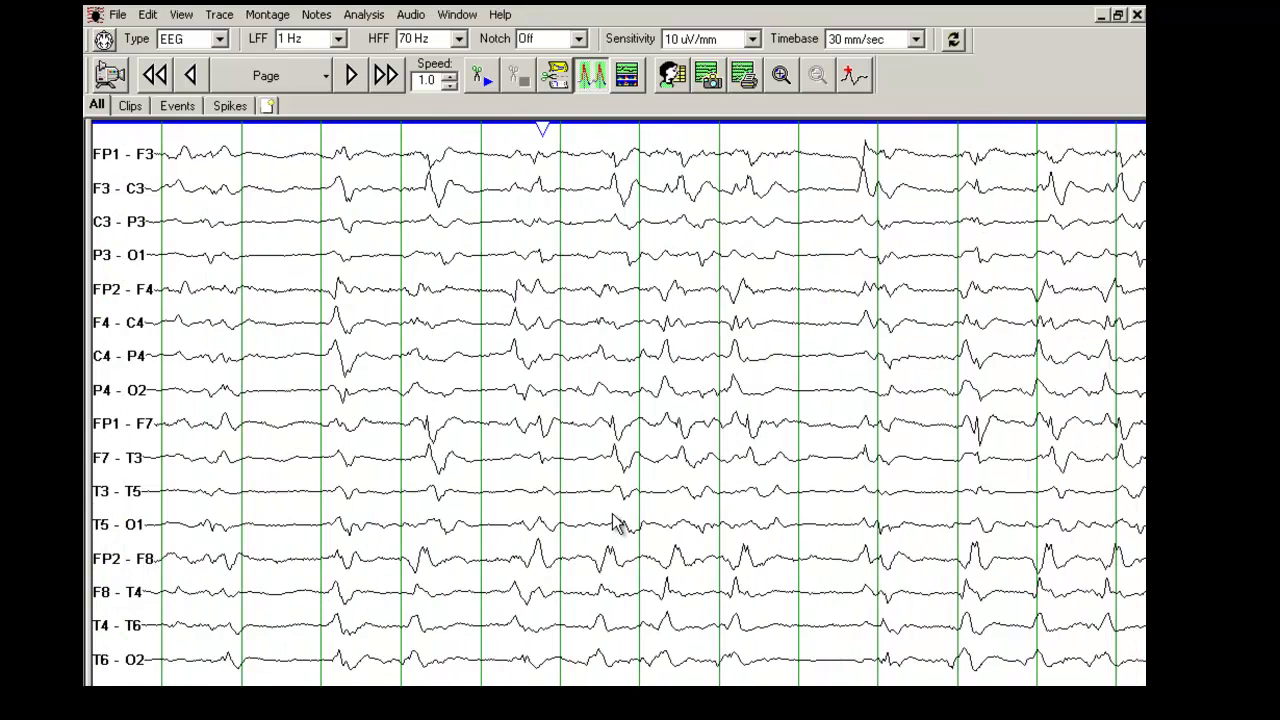
key("Page_Down")
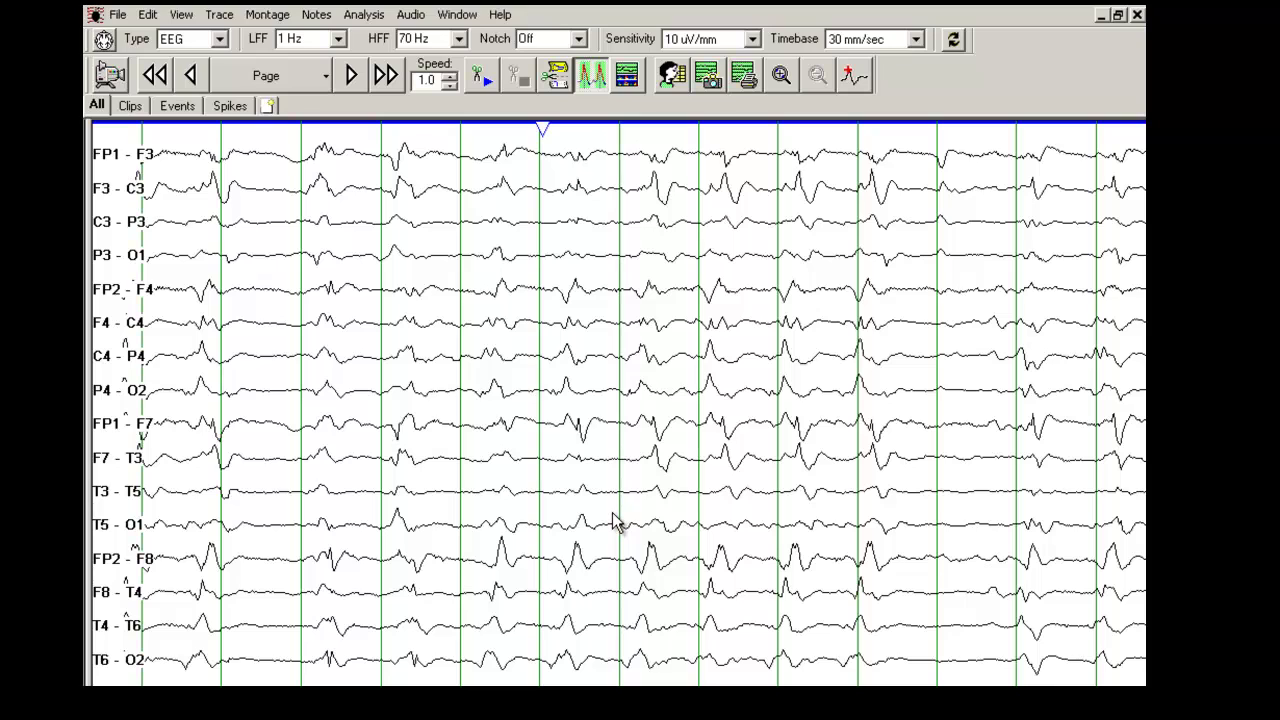
key("Page_Down")
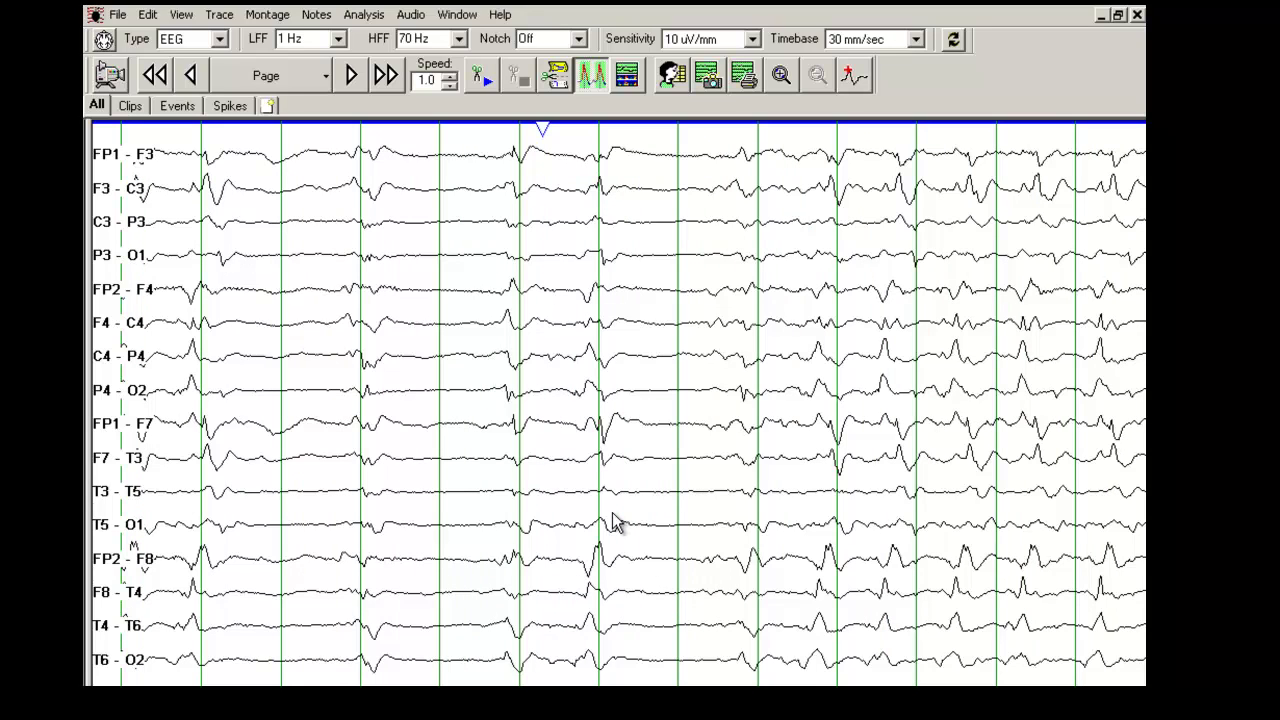
key("Page_Down")
key("Page_Down")
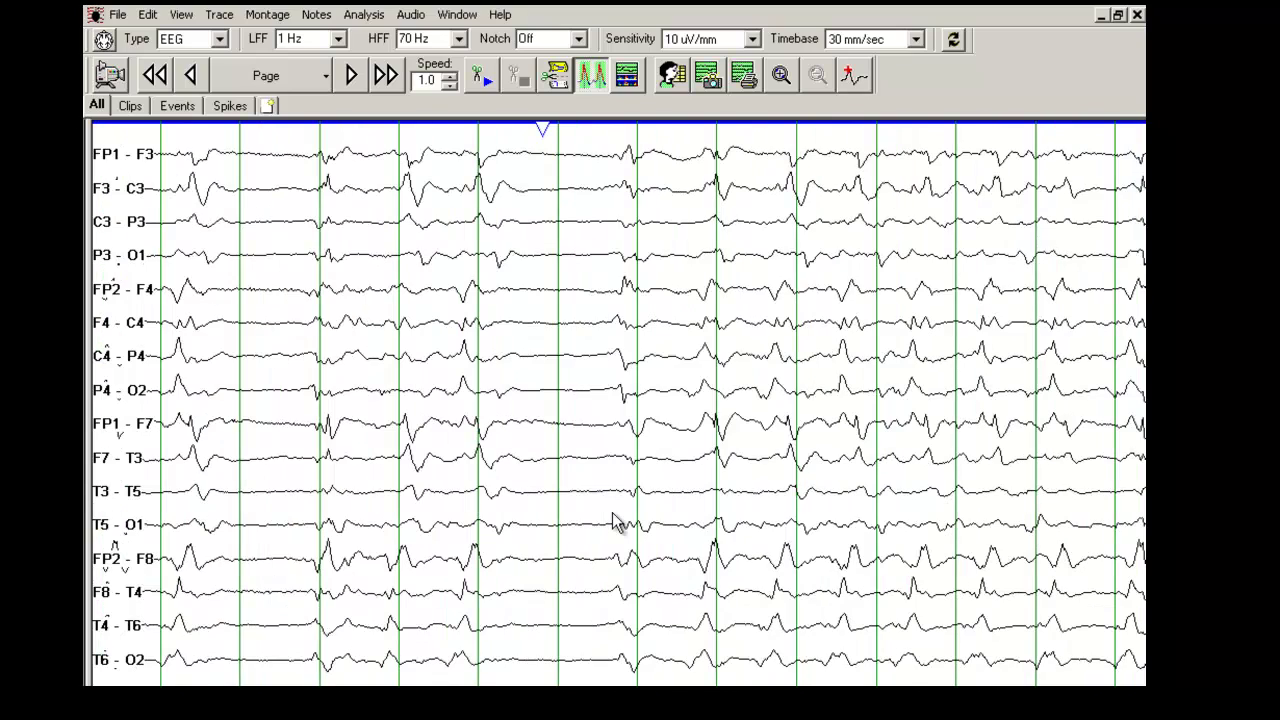
key("Page_Down")
key("Page_Down")
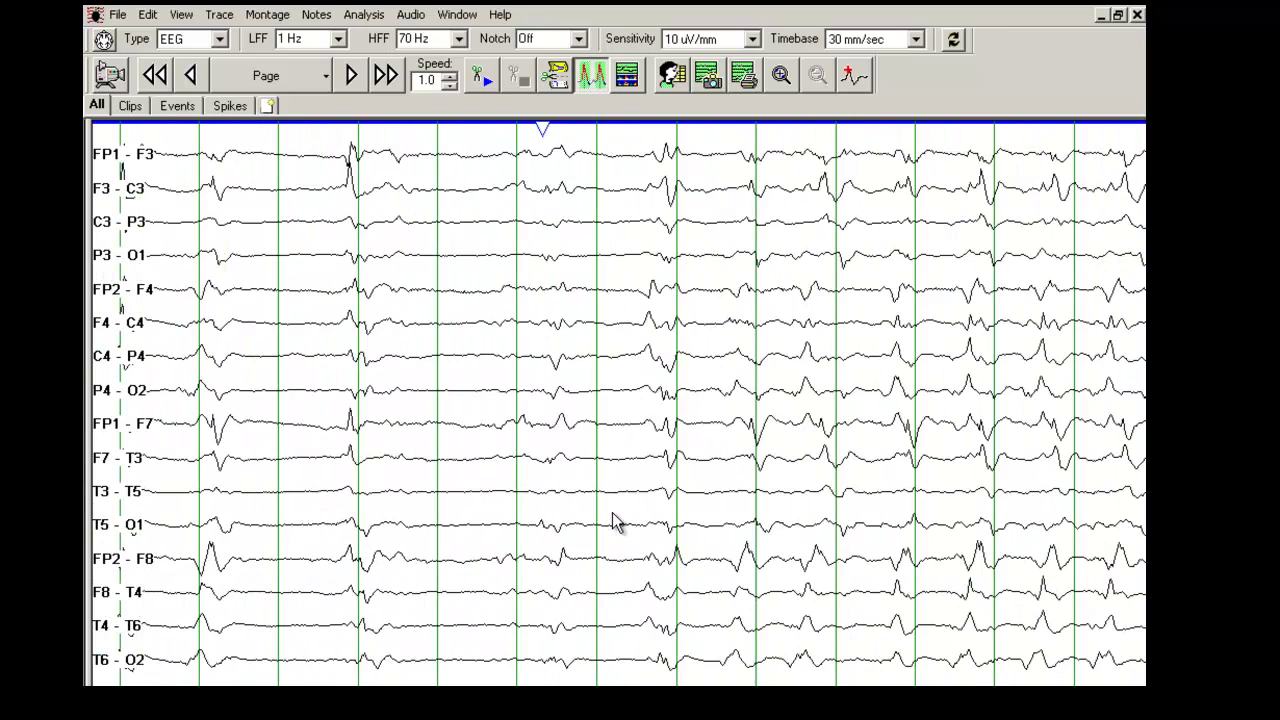
key("Page_Down")
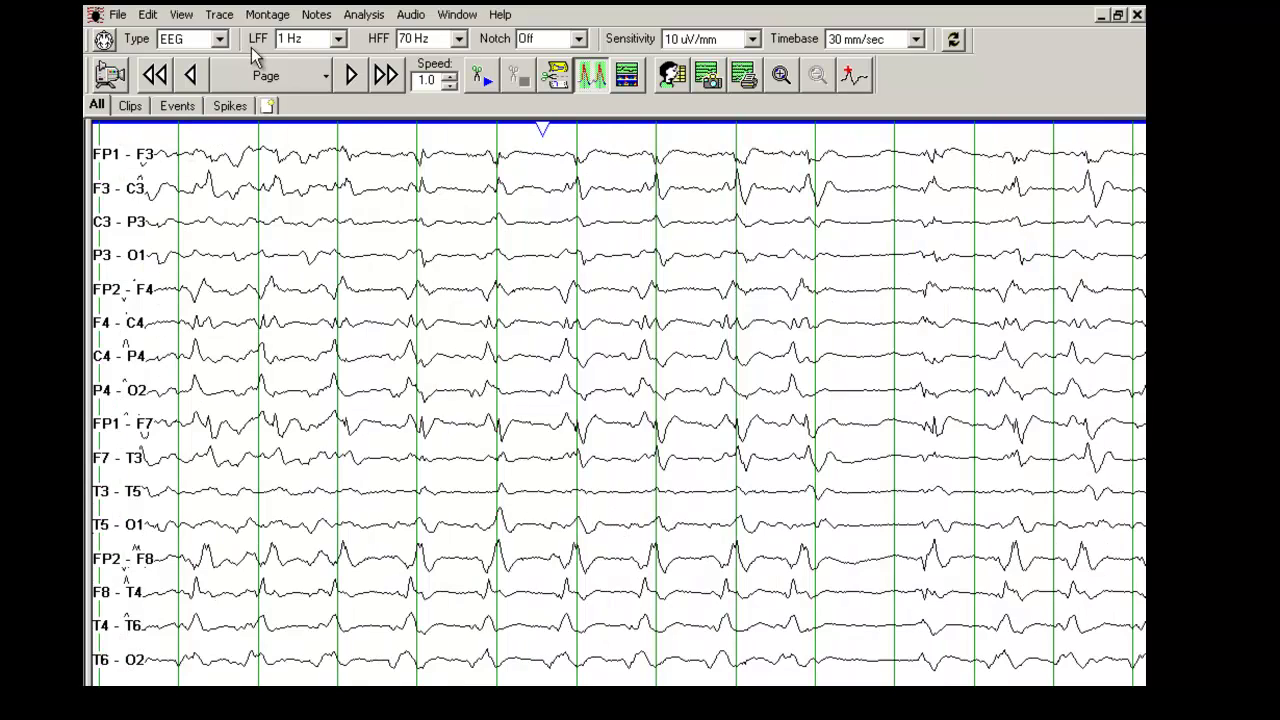
- Switch the montage to SNA AVG and set the sensitivity to 15 uV/mm
left_click(266, 16)
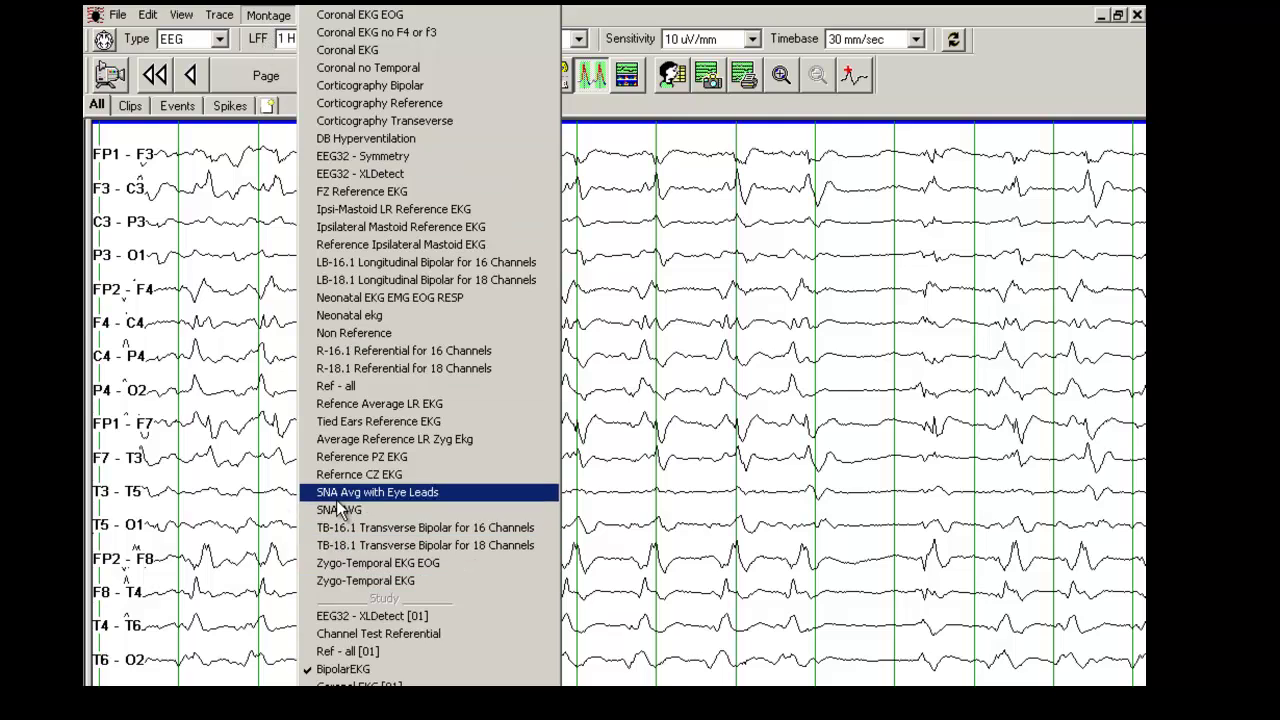
left_click(336, 509)
left_click(573, 386)
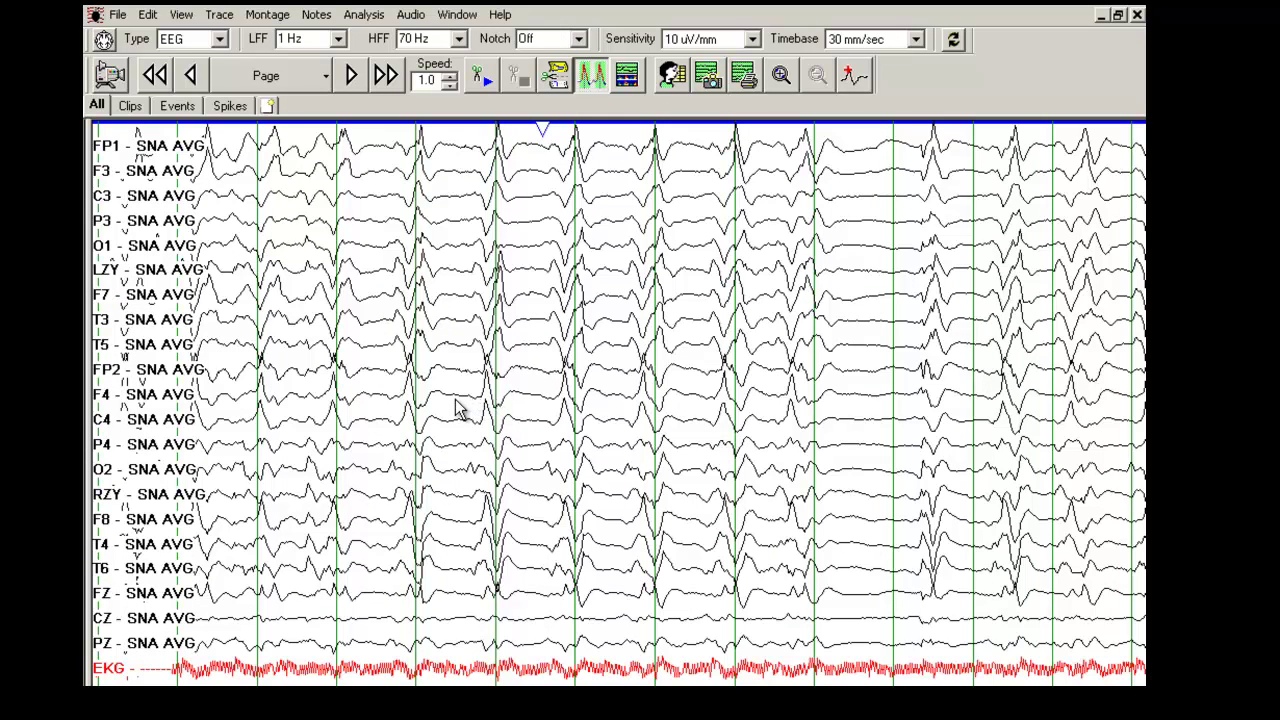
key("Down")
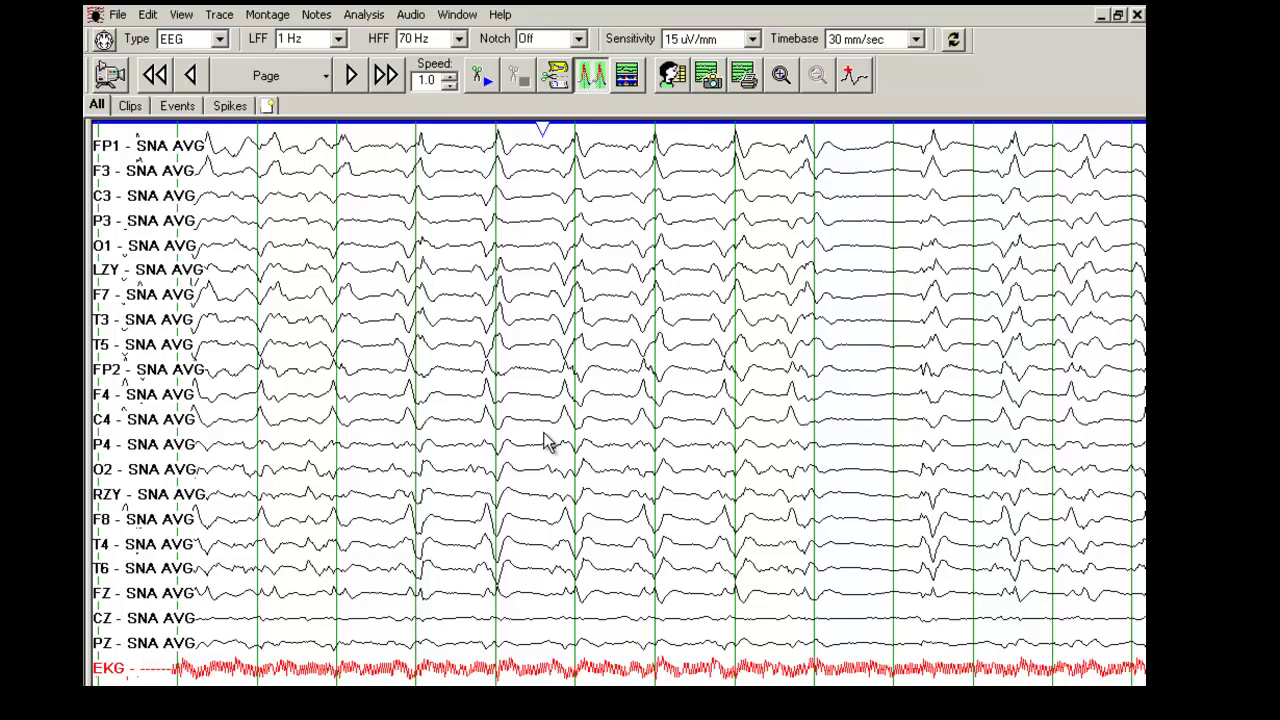
- Review further pages in the average reference montage, view them at a 10 mm/sec timebase, and return to 30 mm/sec
key("Right")
key("Right")
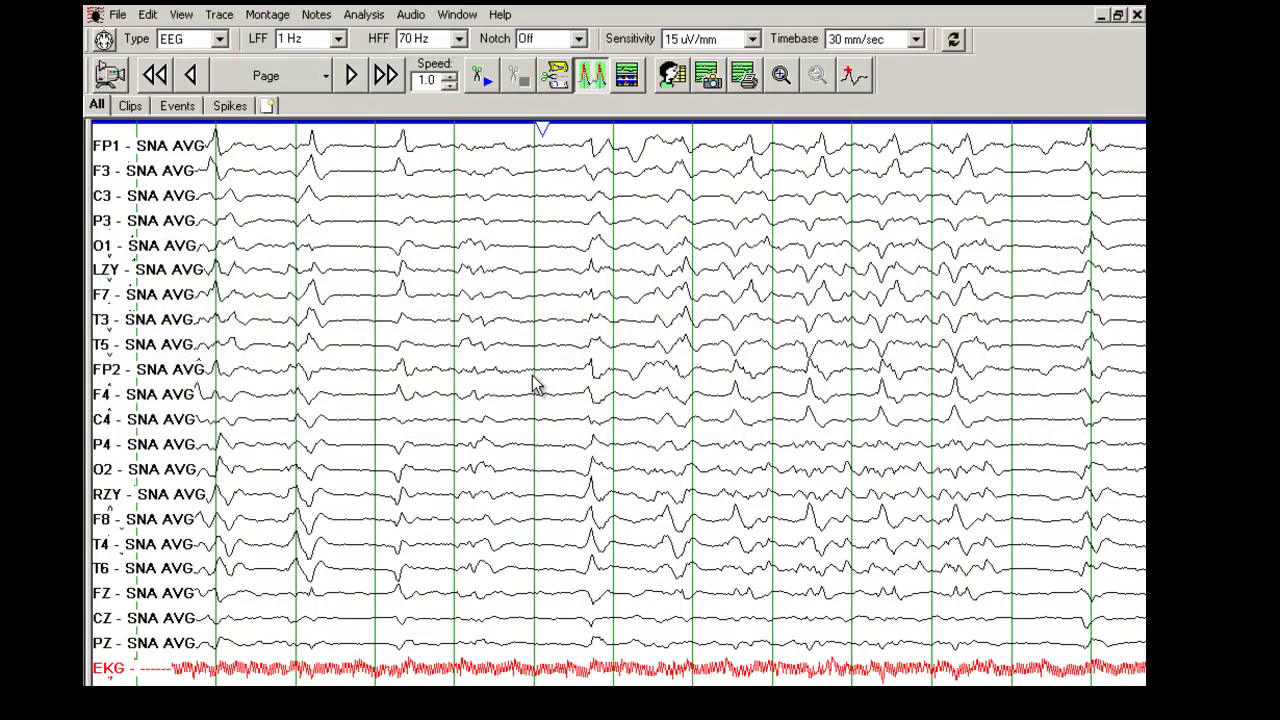
key("Page_Down")
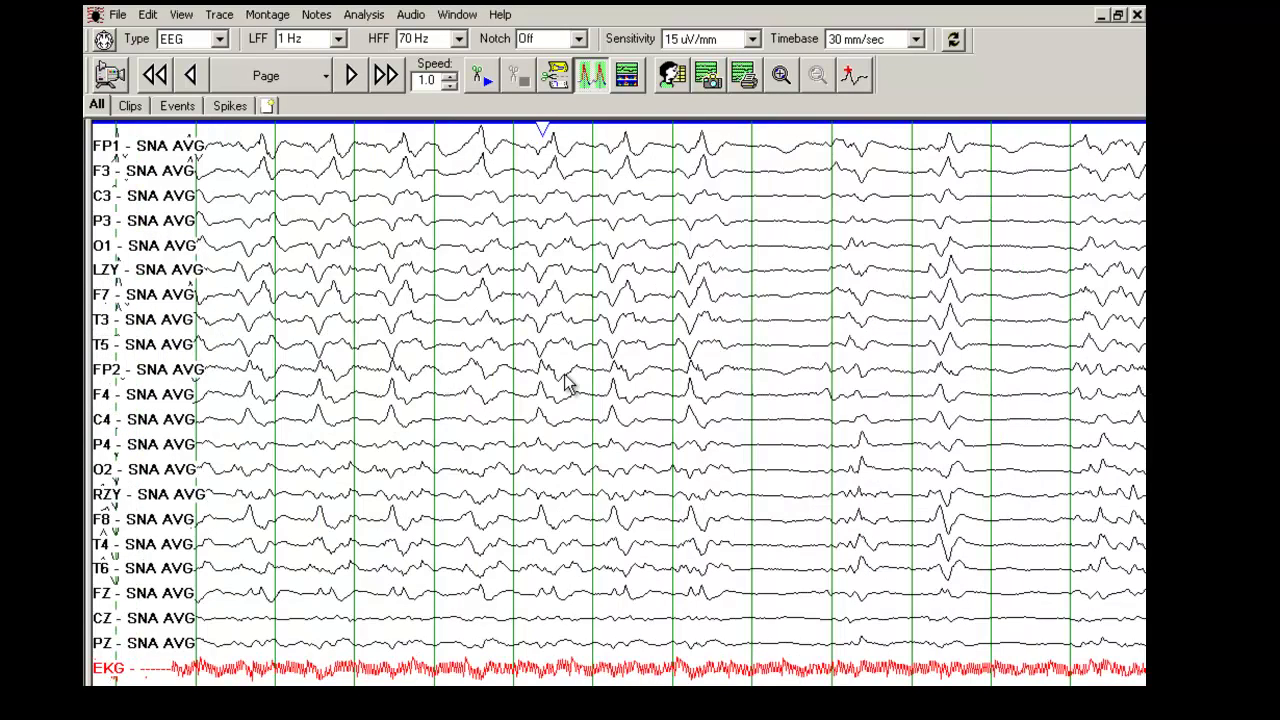
left_click(914, 40)
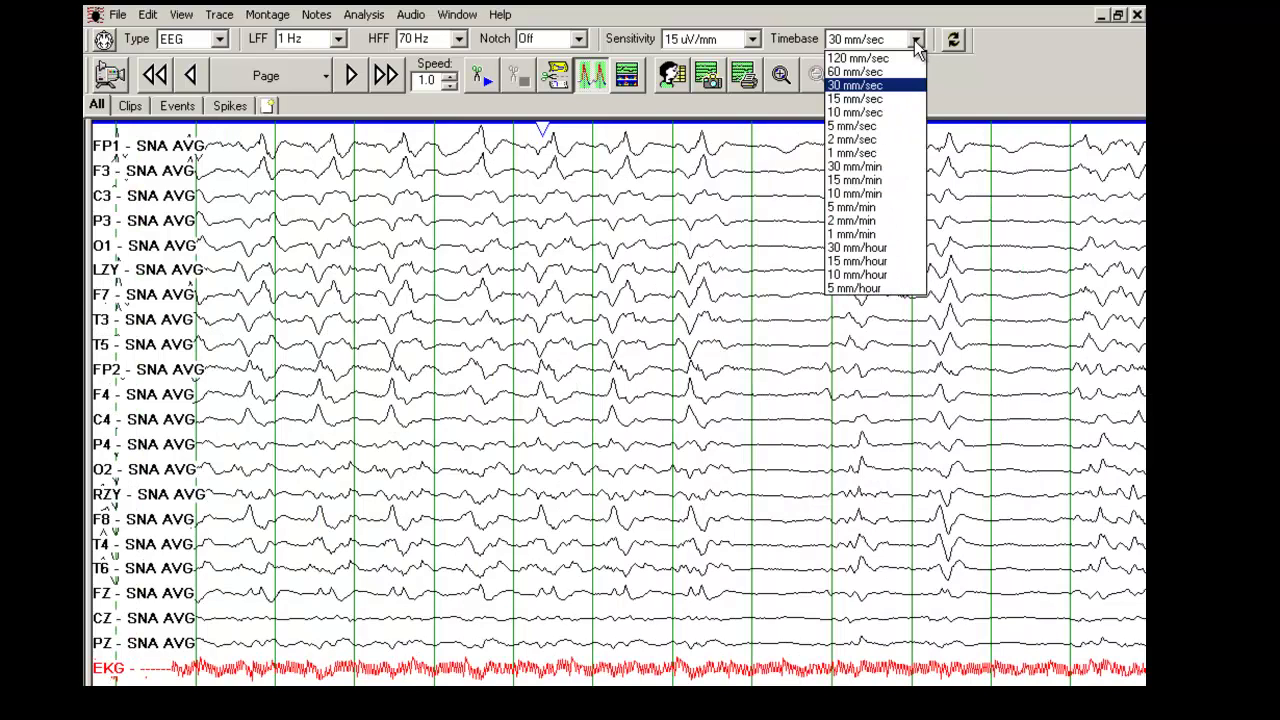
left_click(848, 112)
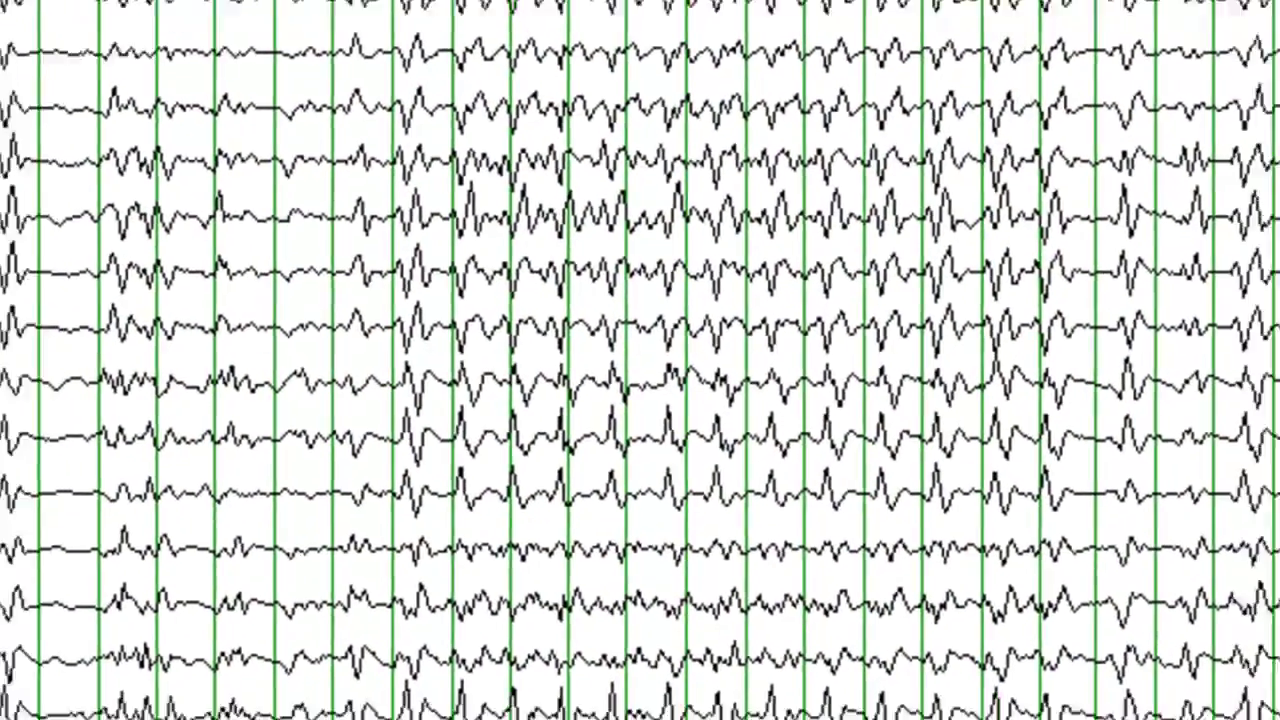
left_click(972, 12)
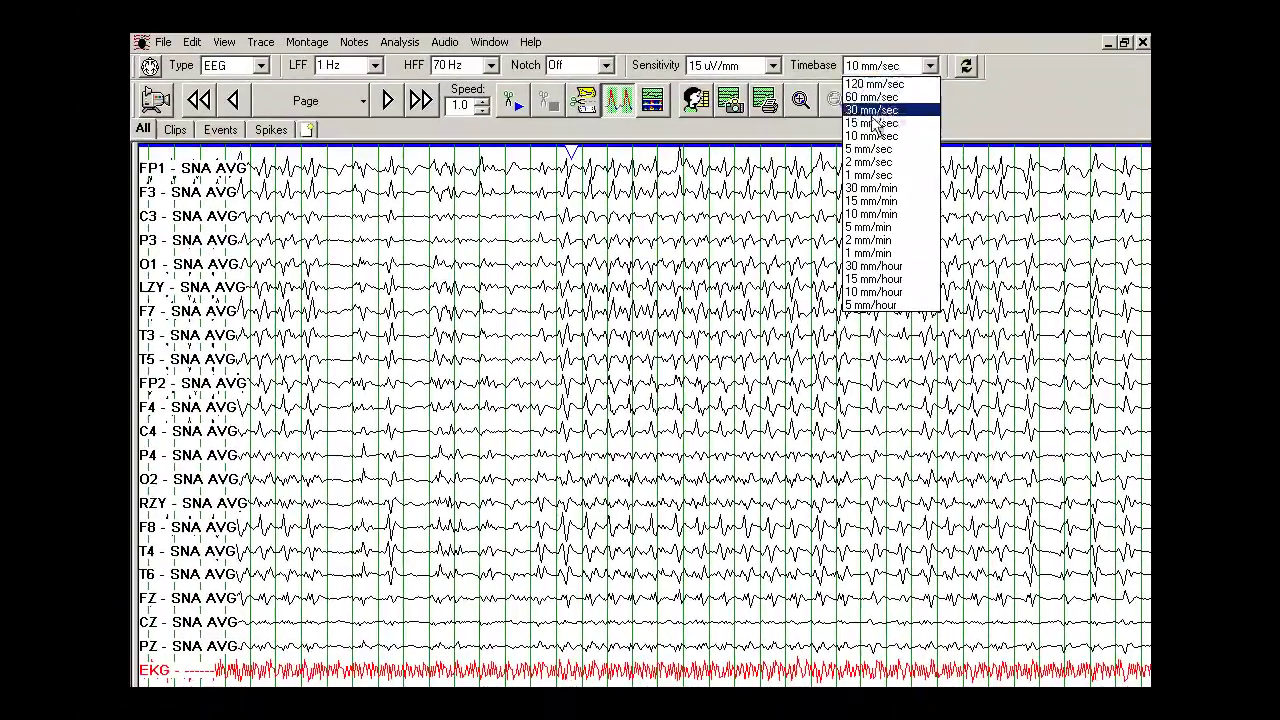
left_click(903, 64)
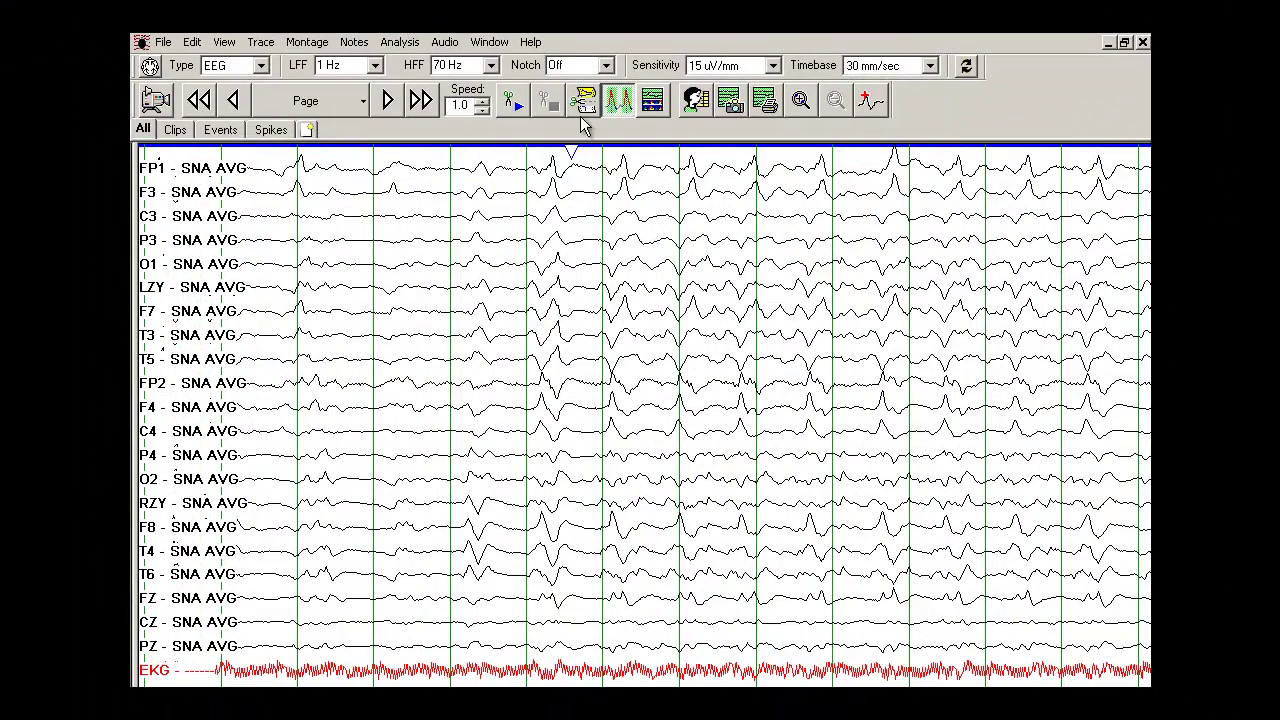
- Switch the montage to Bipolar EKG EOG and advance the recording by one page
left_click(313, 43)
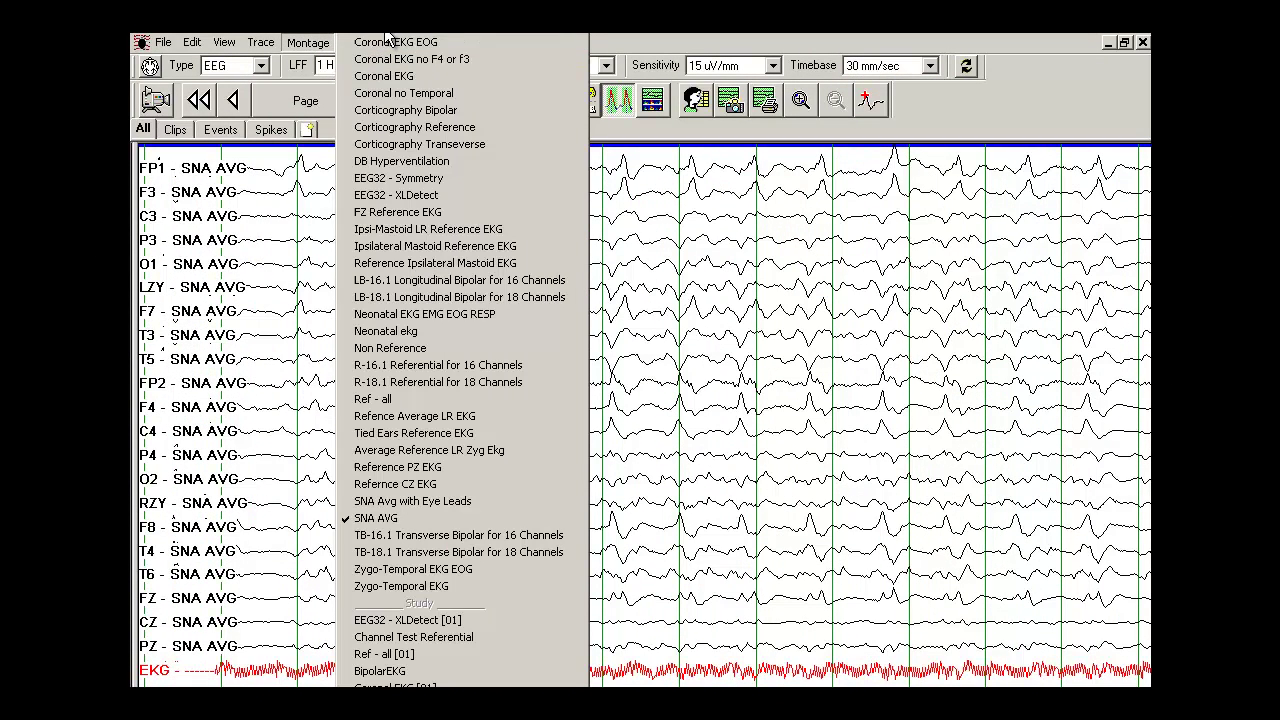
mouse_move(380, 37)
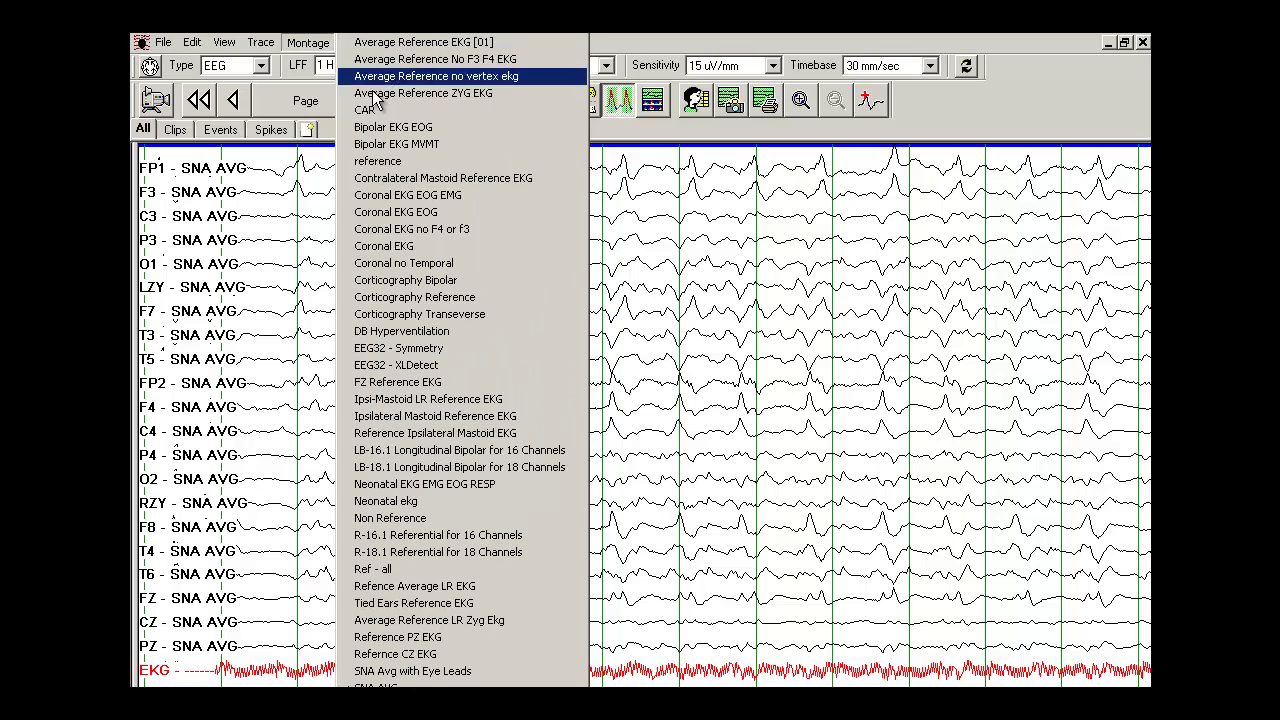
left_click(395, 127)
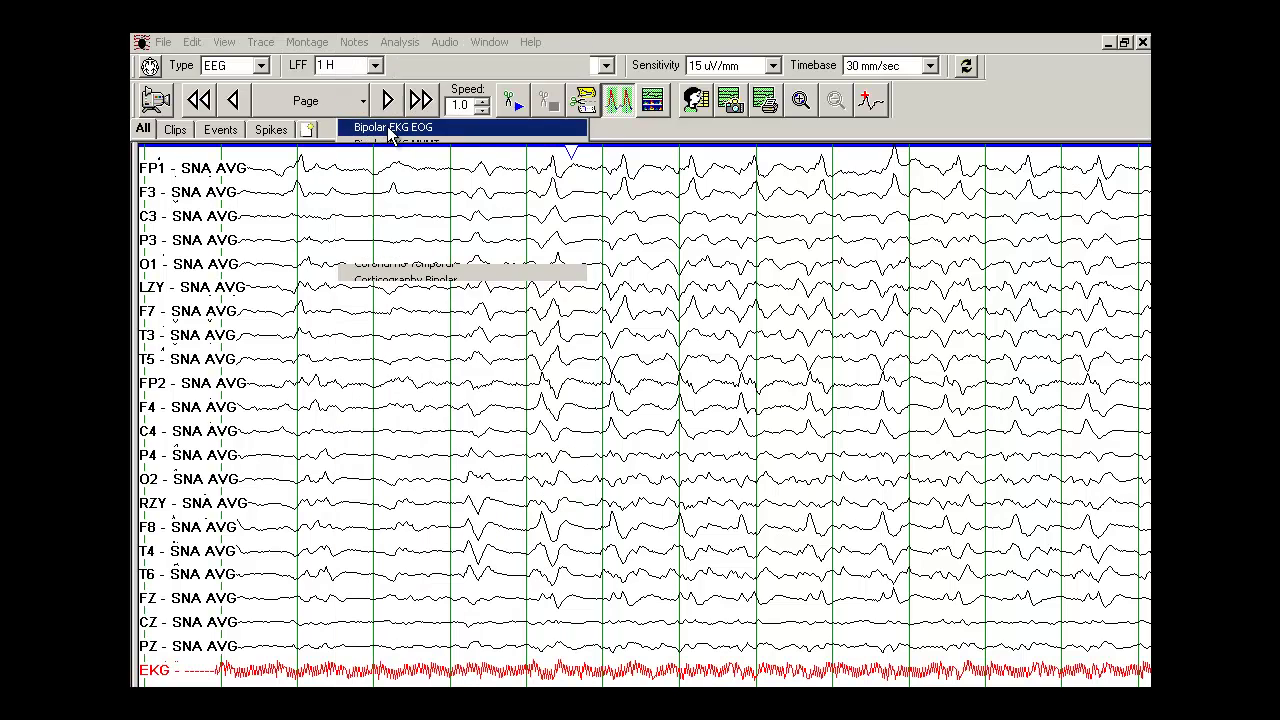
left_click(600, 400)
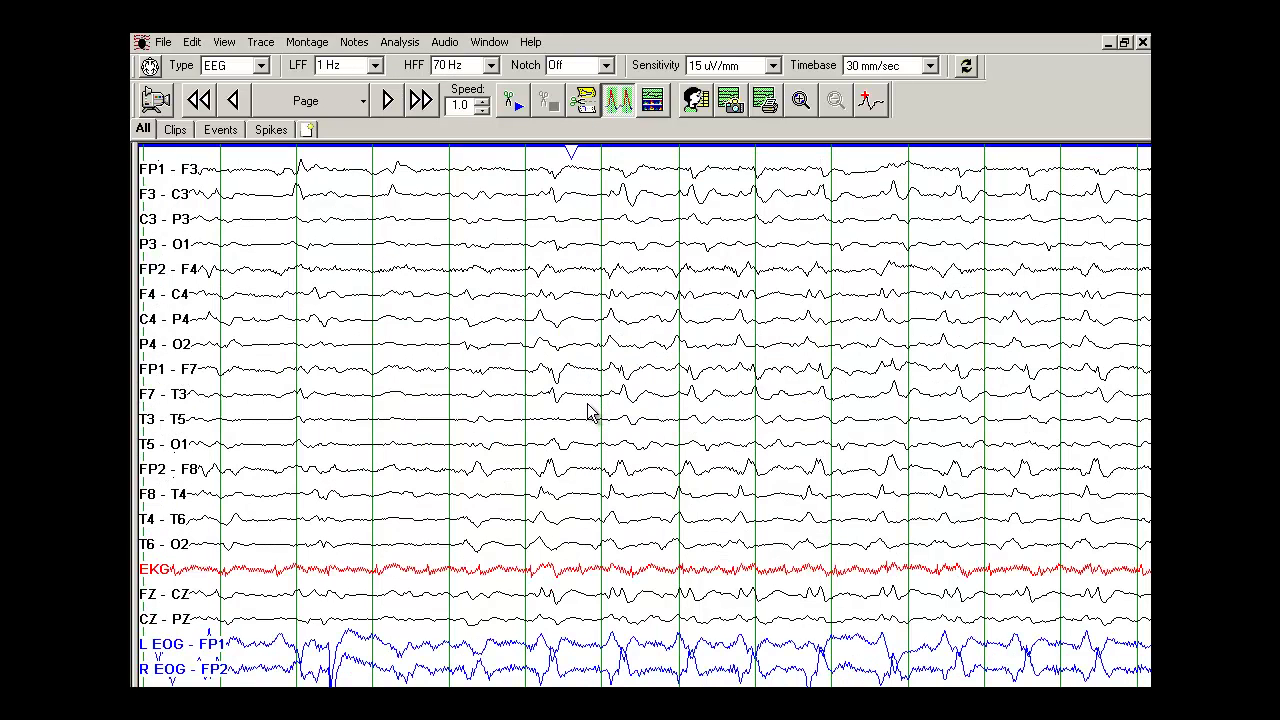
key("Page_Down")
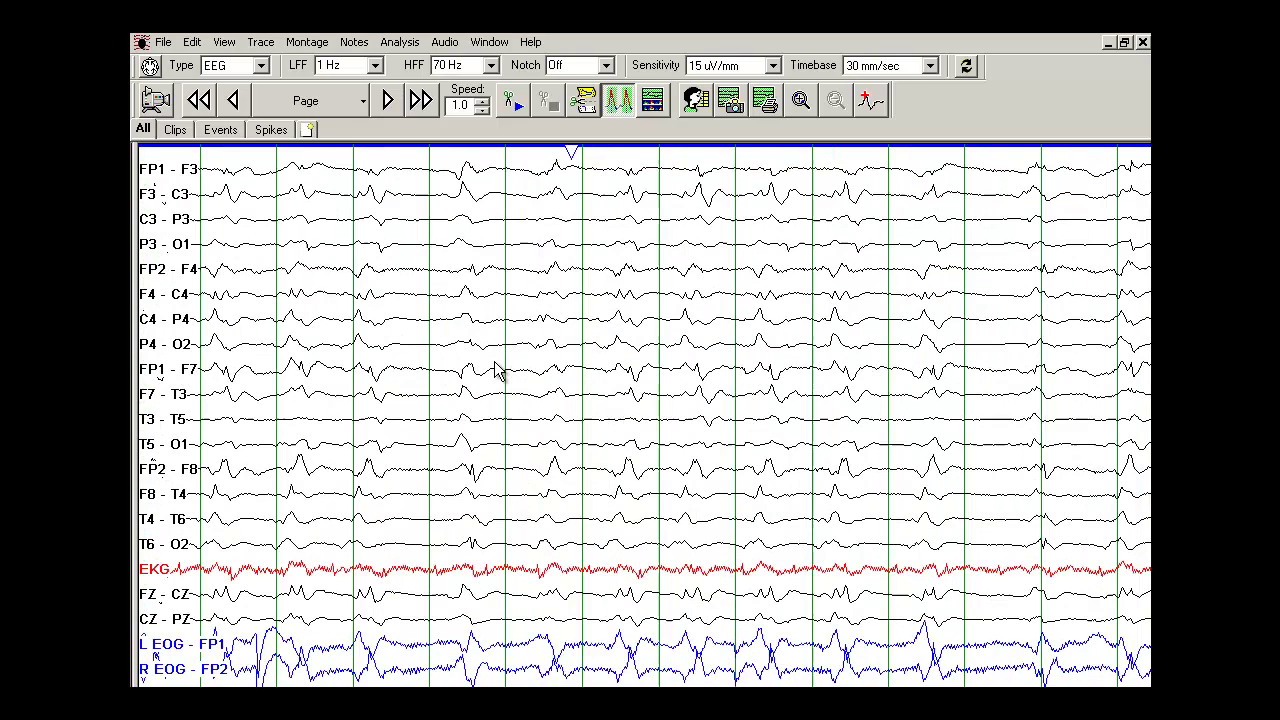